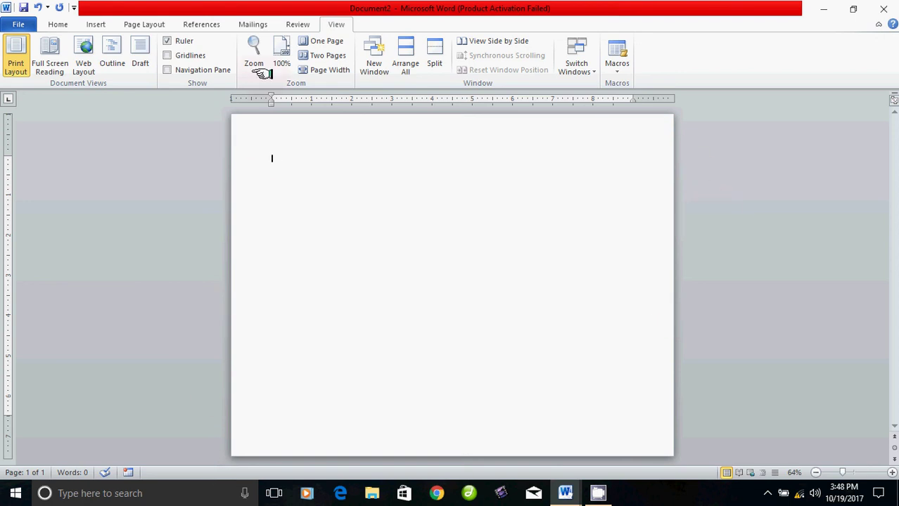
Step: Show the Page Layout tab and open the Page Borders dialog, closing it without changes
{"action": "left_click", "coordinate": [134, 24]}
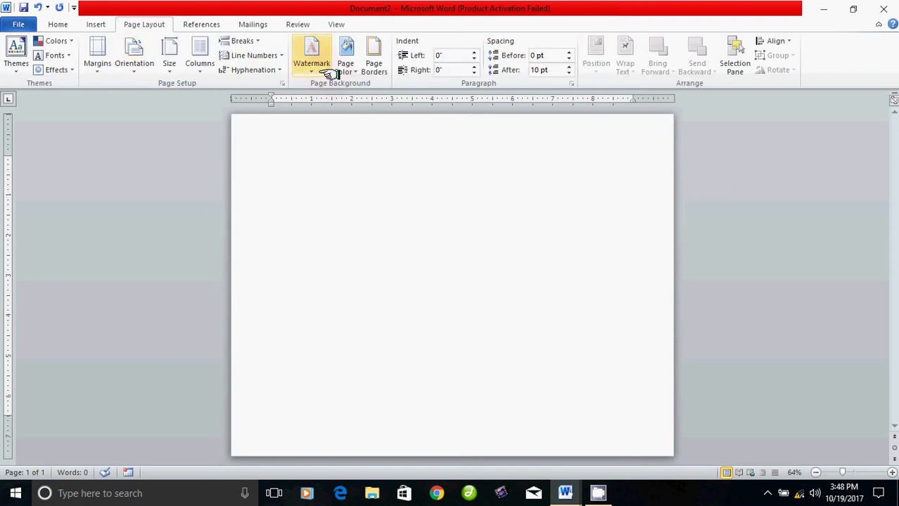
{"action": "left_click", "coordinate": [376, 67]}
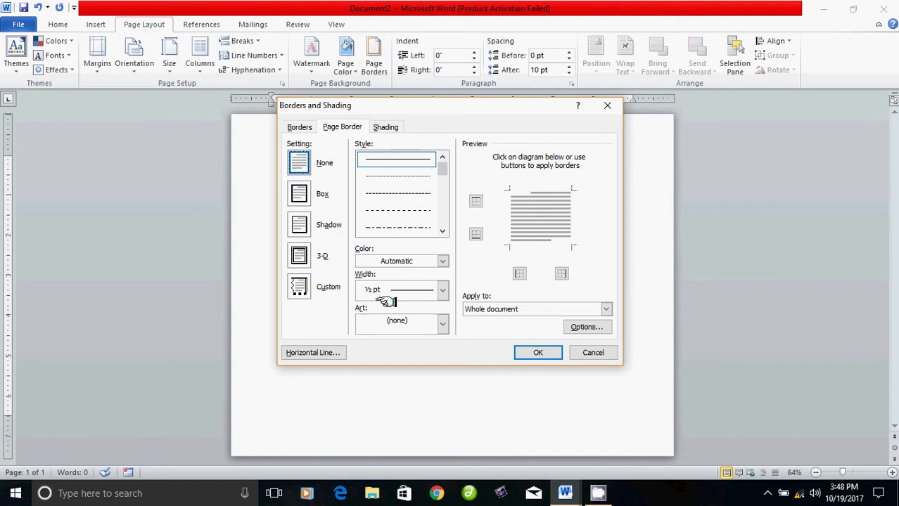
{"action": "left_click", "coordinate": [594, 352]}
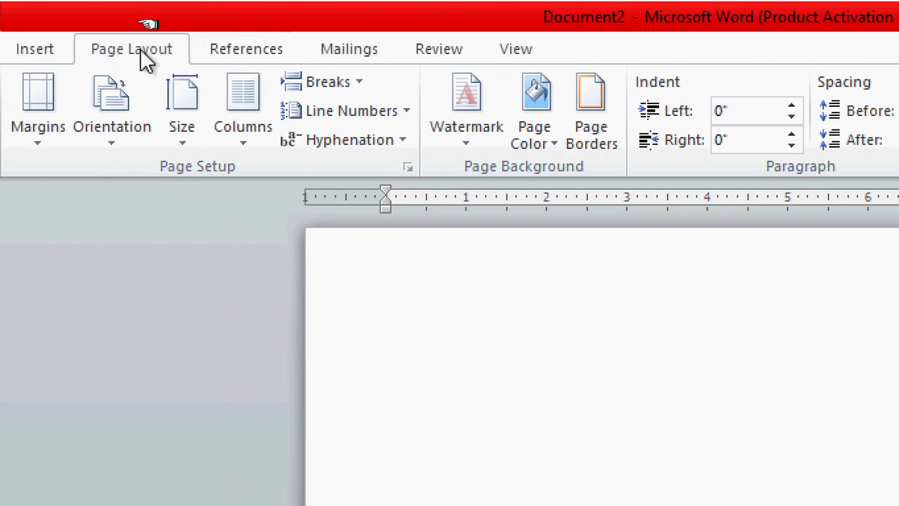
Step: Reopen Page Borders, move the dialog up-left, and scroll through the Art border list
{"action": "left_click", "coordinate": [594, 106]}
{"action": "left_click_drag", "start_coordinate": [647, 217], "coordinate": [459, 31]}
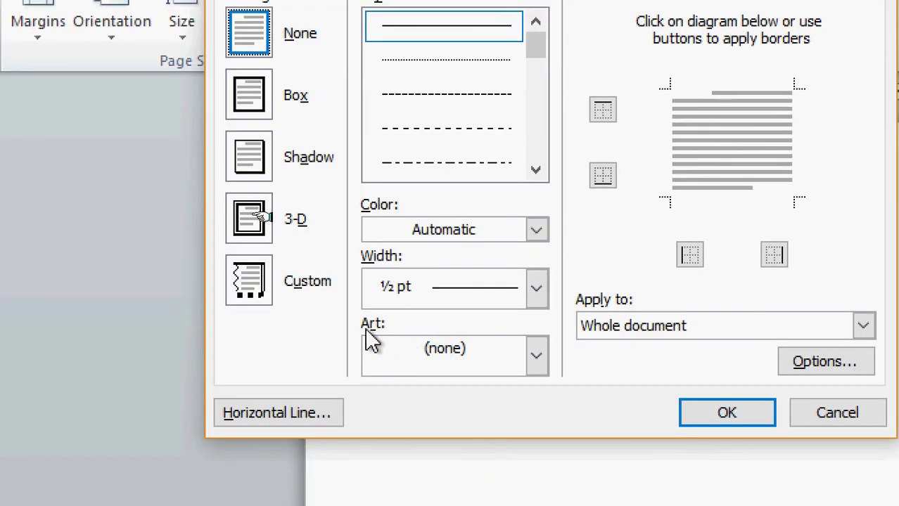
{"action": "left_click", "coordinate": [537, 364]}
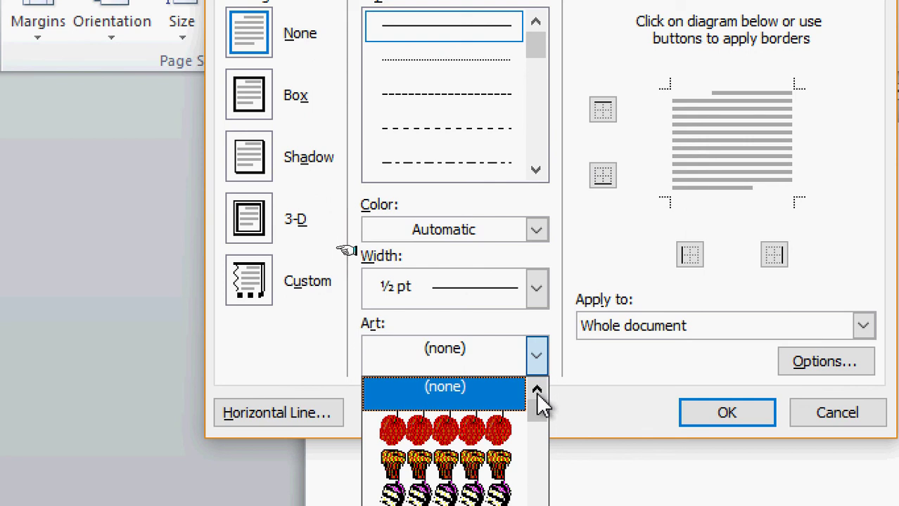
{"action": "left_click_drag", "start_coordinate": [535, 410], "coordinate": [535, 431]}
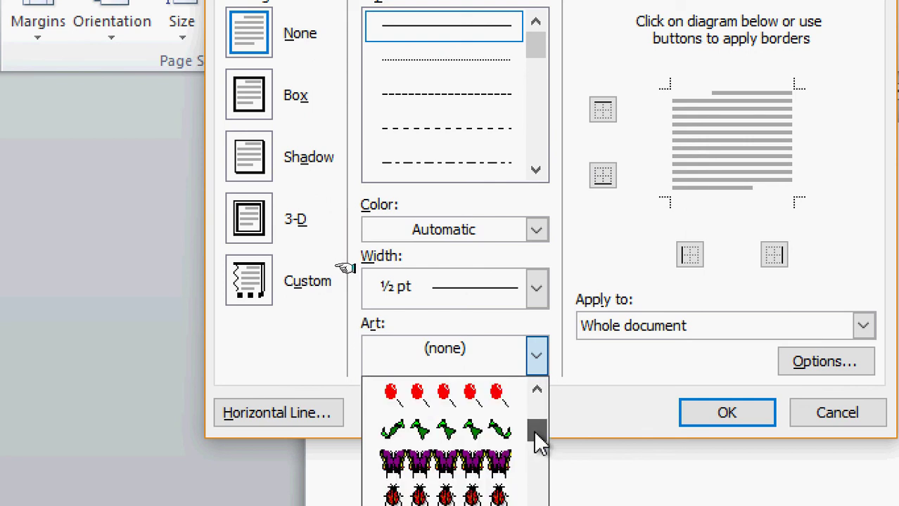
{"action": "mouse_move", "coordinate": [535, 431]}
{"action": "left_mouse_down"}
{"action": "mouse_move", "coordinate": [536, 397]}
{"action": "mouse_move", "coordinate": [538, 450]}
{"action": "mouse_move", "coordinate": [530, 432]}
{"action": "left_mouse_up"}
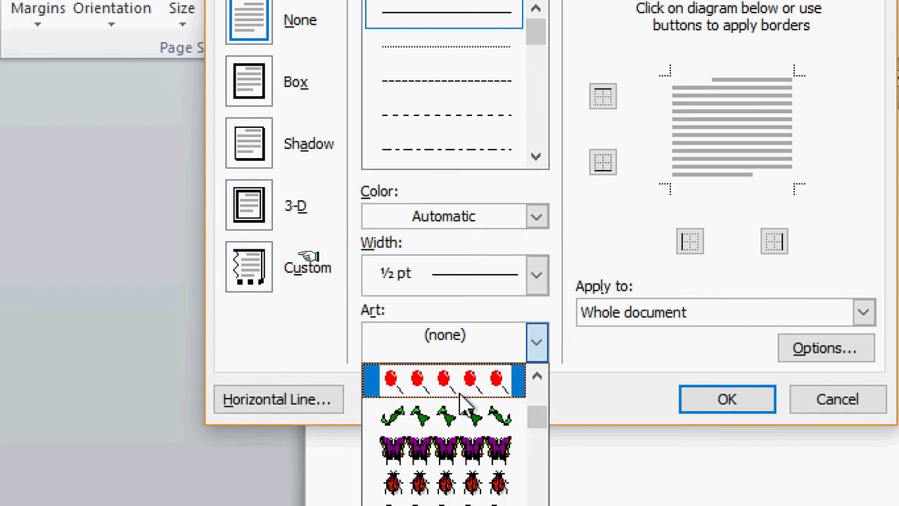
Step: Apply the green leaf art border, 20 pt wide, to the whole page
{"action": "left_click", "coordinate": [470, 418]}
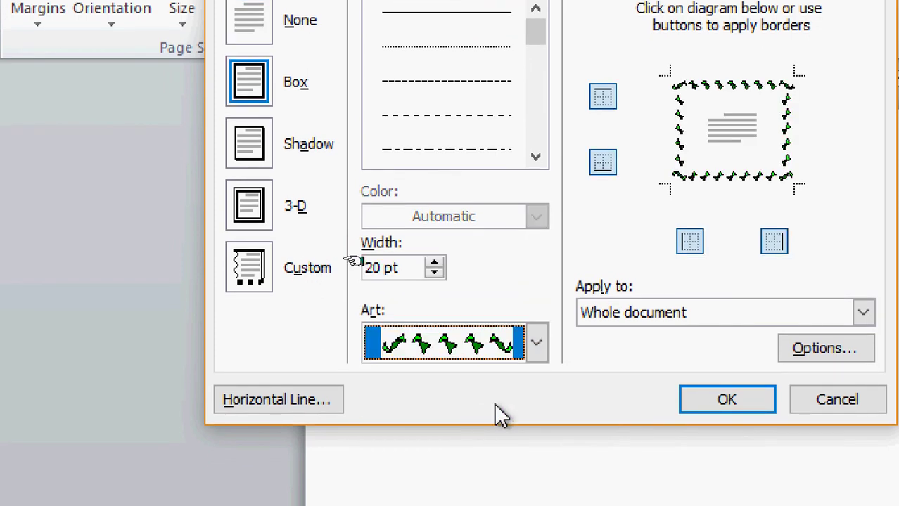
{"action": "left_click", "coordinate": [720, 408]}
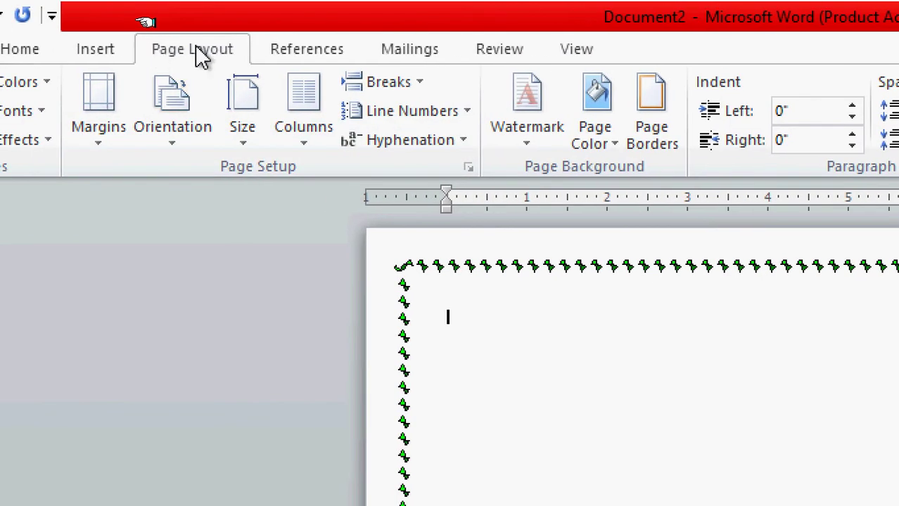
{"action": "left_click", "coordinate": [653, 130]}
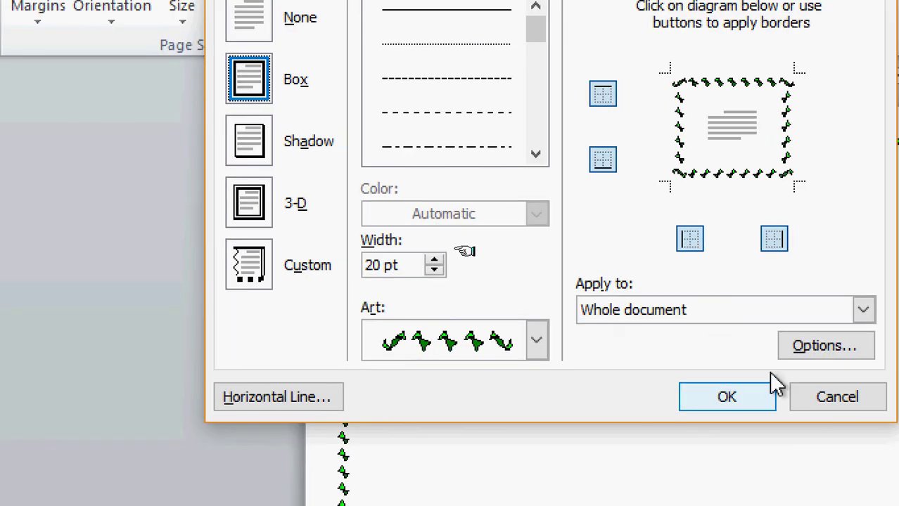
{"action": "left_click", "coordinate": [872, 471]}
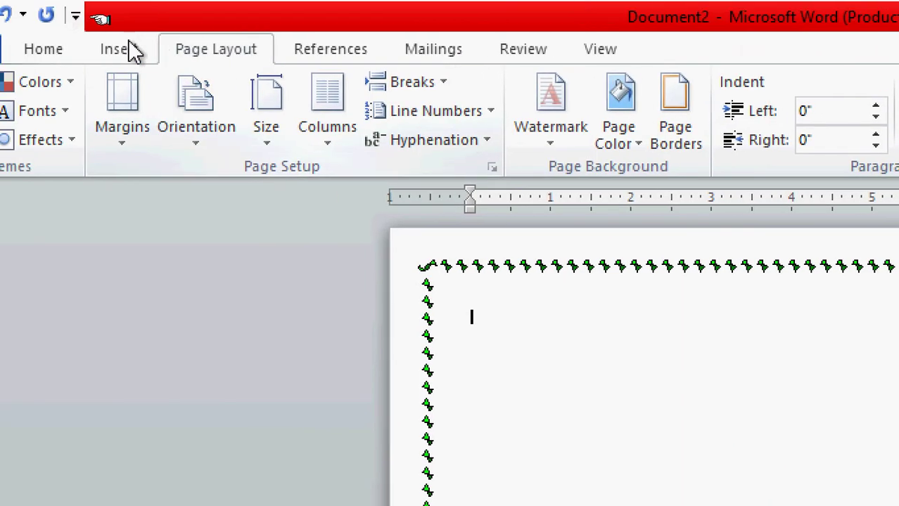
Step: Insert WordArt in the blue Gradient Fill style from the Insert tab
{"action": "left_click", "coordinate": [72, 29]}
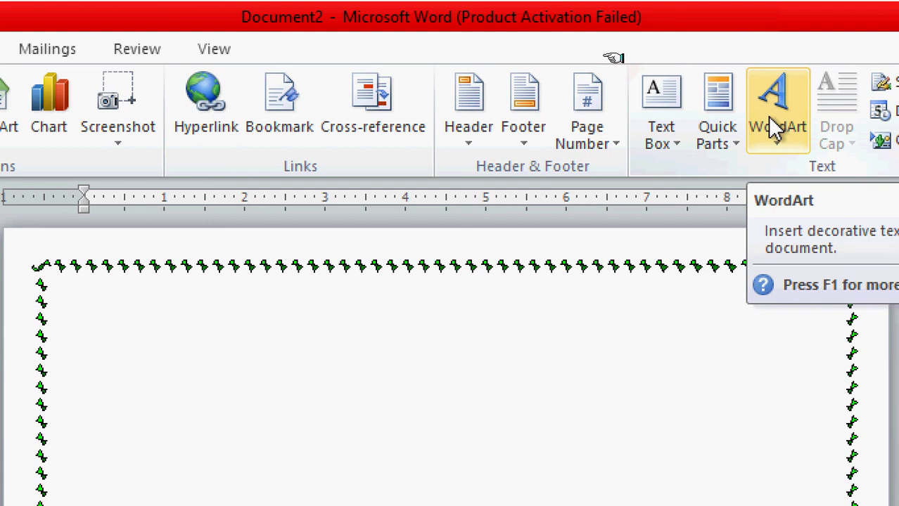
{"action": "left_click", "coordinate": [779, 134]}
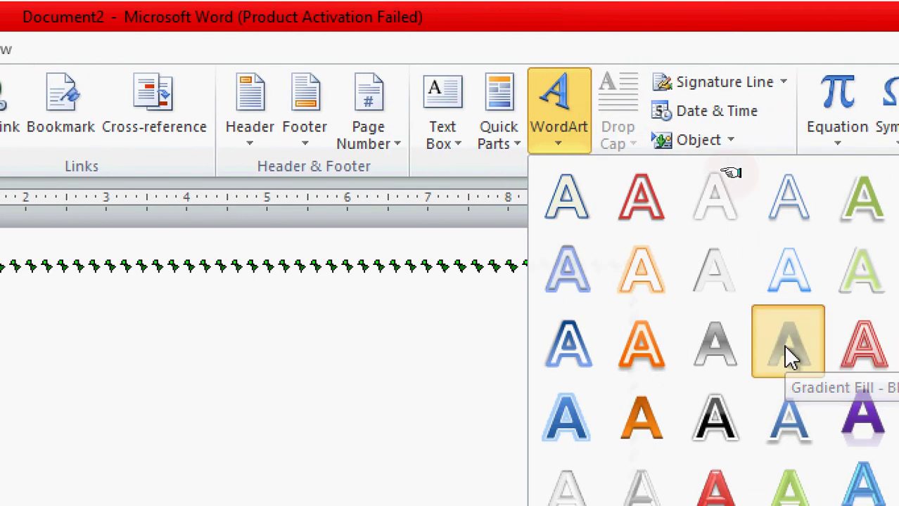
{"action": "left_click", "coordinate": [785, 347]}
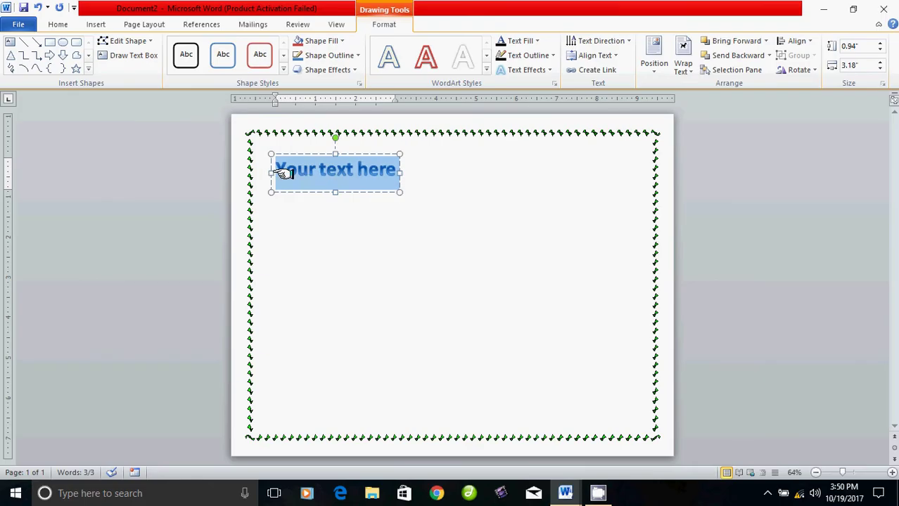
Step: Replace the WordArt placeholder text with 'Special Offer'
{"action": "left_click", "coordinate": [282, 174]}
{"action": "left_click_drag", "start_coordinate": [275, 171], "coordinate": [386, 174]}
{"action": "type", "text": "Spe"}
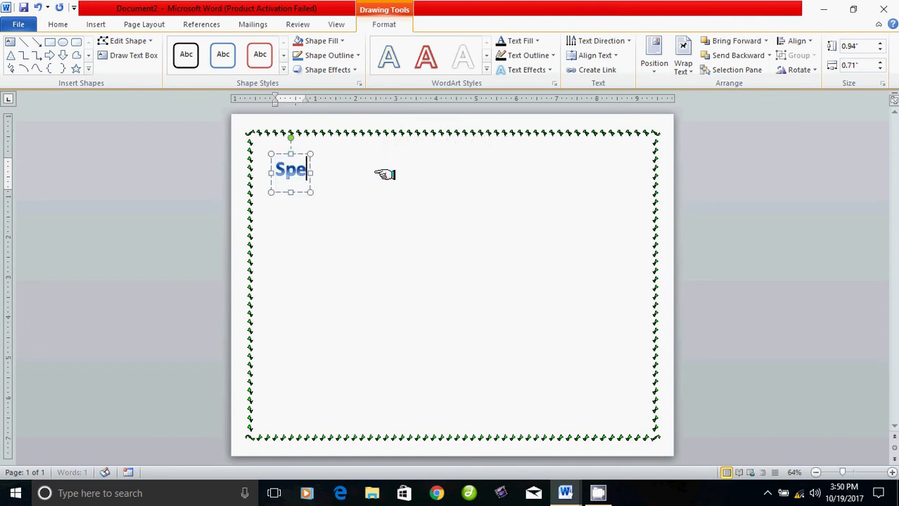
{"action": "type", "text": "cial"}
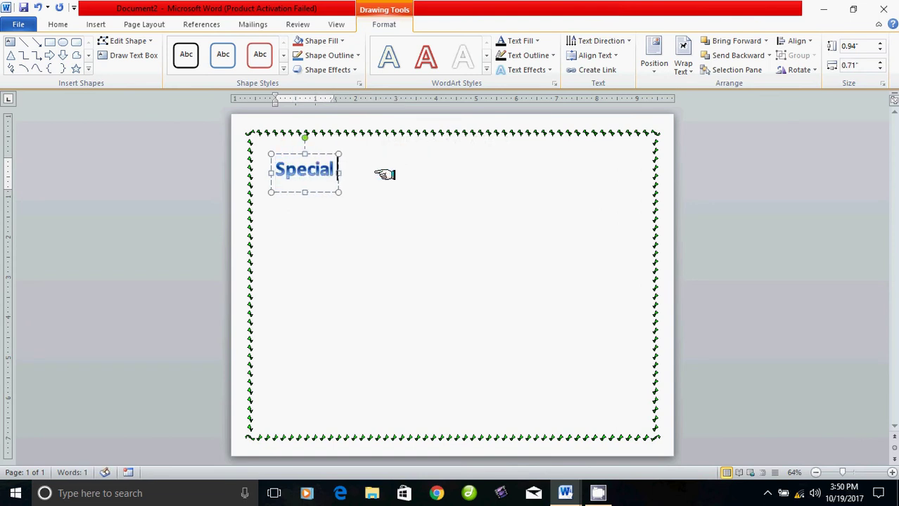
{"action": "type", "text": " o"}
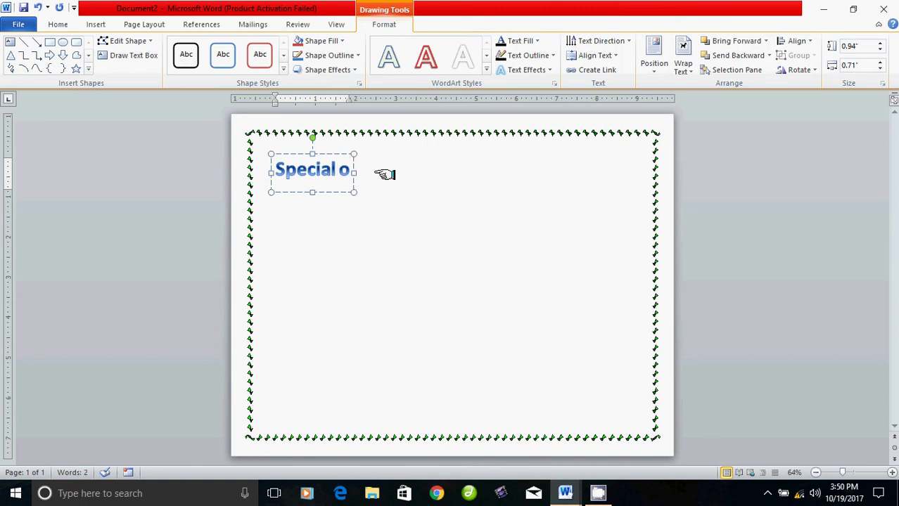
{"action": "key", "text": "BackSpace"}
{"action": "type", "text": "Offer"}
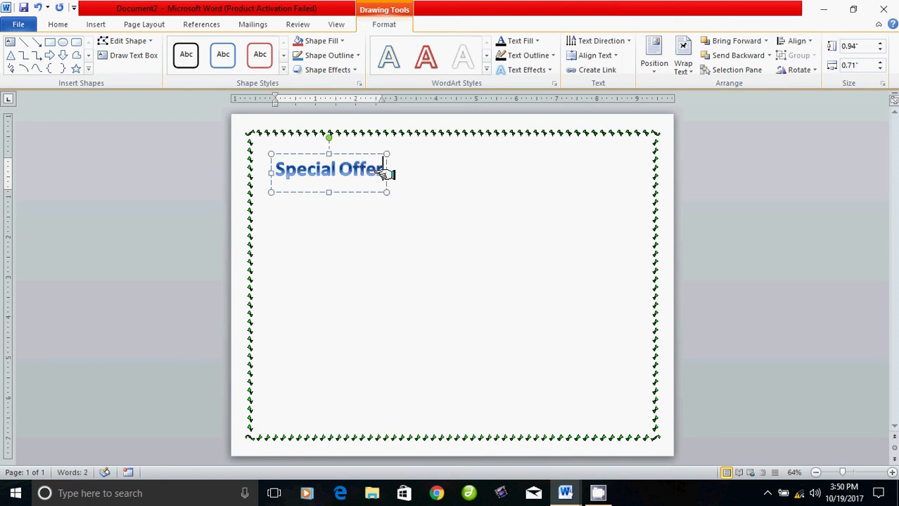
Step: Add the lines '50%' and 'All Items' below Special Offer, fixing the typo
{"action": "key", "text": "Return"}
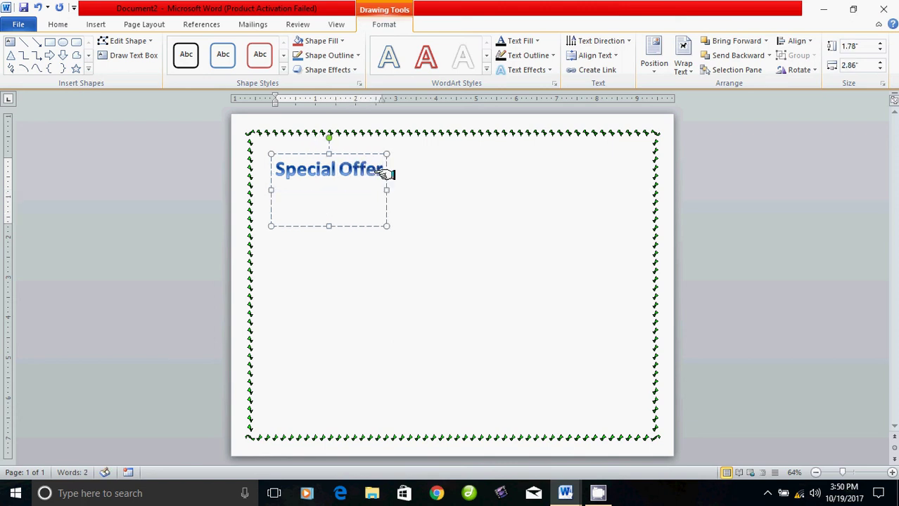
{"action": "type", "text": "50%"}
{"action": "key", "text": "Return"}
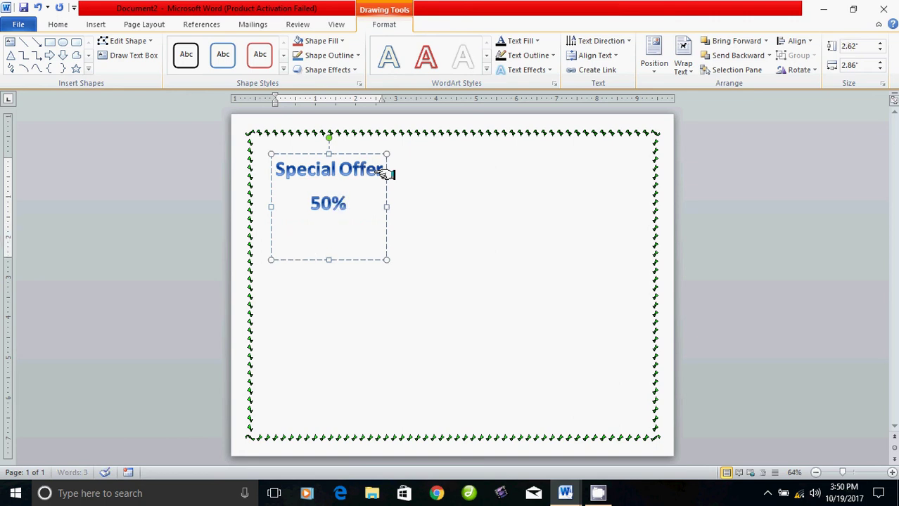
{"action": "type", "text": "All Ites"}
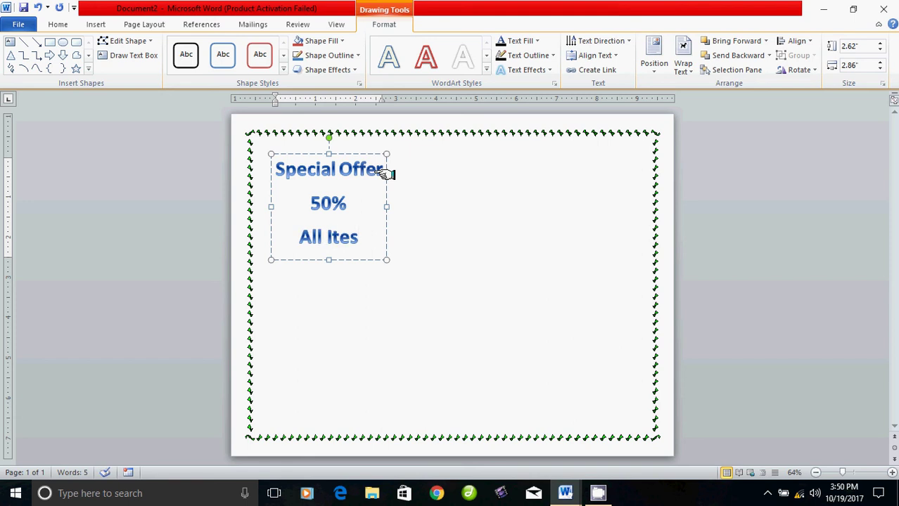
{"action": "key", "text": "BackSpace"}
{"action": "type", "text": "ms"}
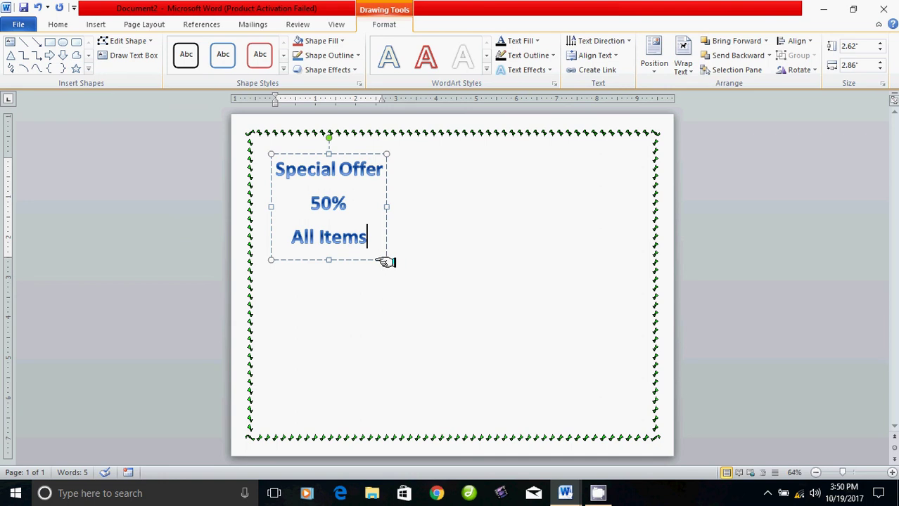
Step: Stretch the WordArt box to the page border and set its text to 72 pt
{"action": "left_click_drag", "start_coordinate": [380, 262], "coordinate": [657, 438]}
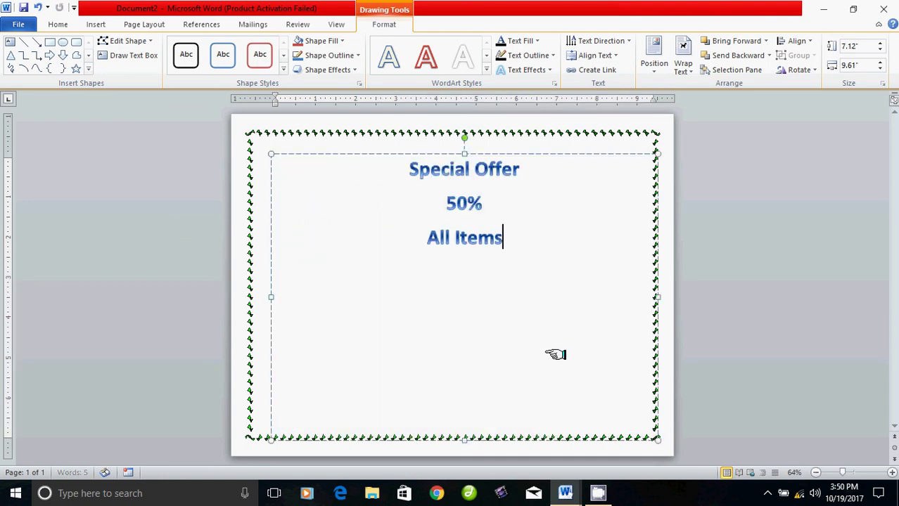
{"action": "left_click_drag", "start_coordinate": [408, 169], "coordinate": [552, 277]}
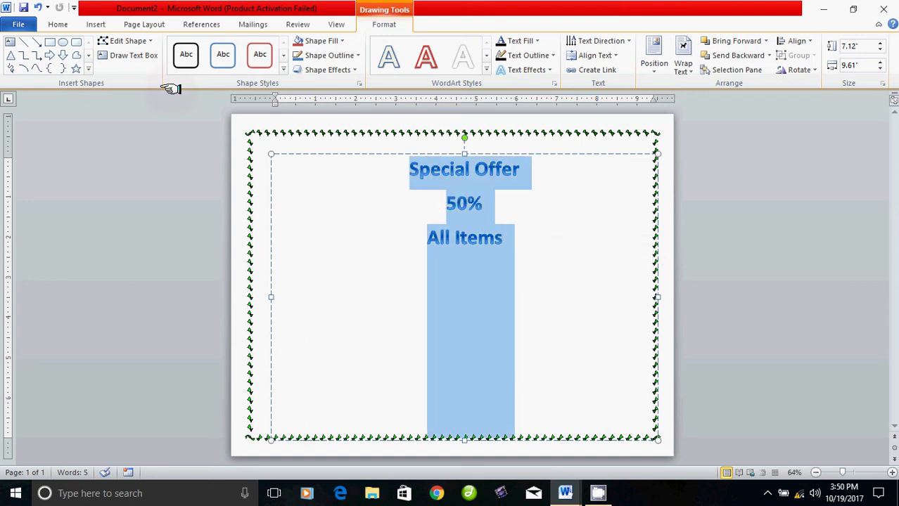
{"action": "left_click", "coordinate": [58, 24]}
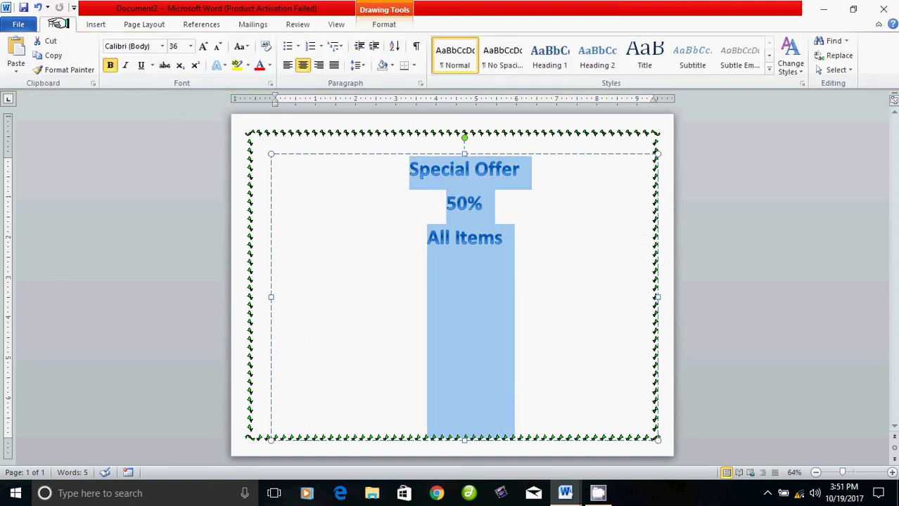
{"action": "left_click", "coordinate": [174, 46]}
{"action": "type", "text": "36"}
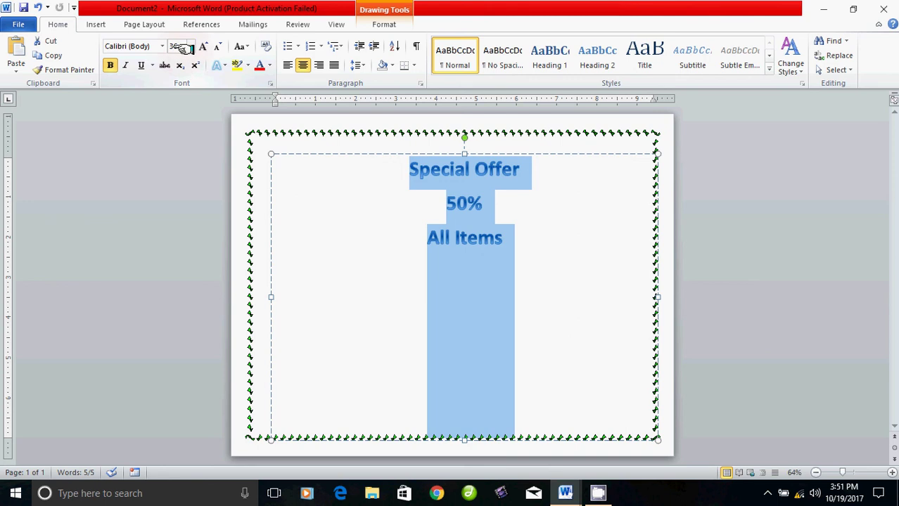
{"action": "left_click", "coordinate": [191, 46]}
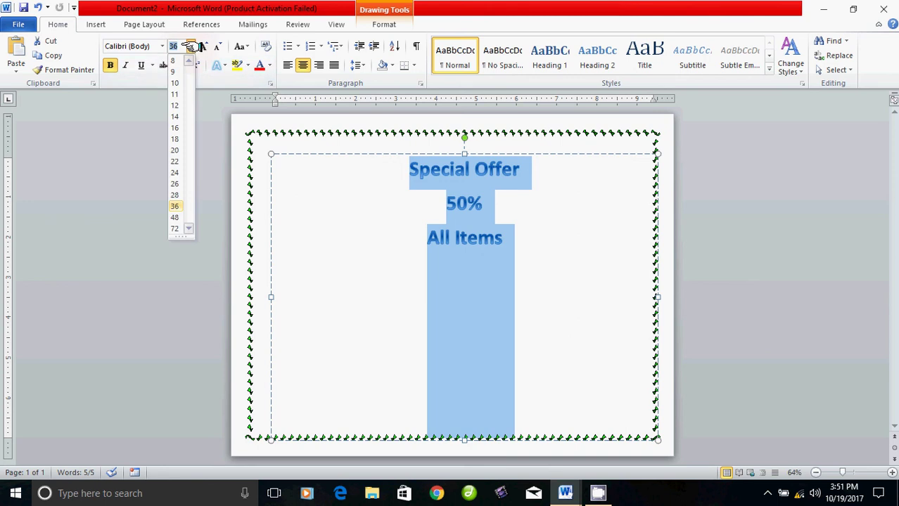
{"action": "left_click", "coordinate": [175, 229]}
Step: Select all three WordArt lines and enlarge them to font size 120
{"action": "triple_click", "coordinate": [402, 253]}
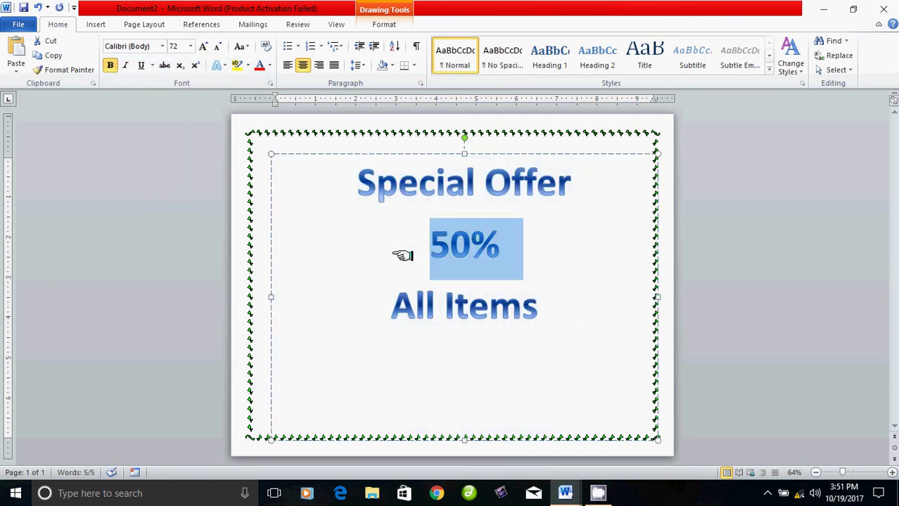
{"action": "left_click_drag", "start_coordinate": [352, 180], "coordinate": [577, 313]}
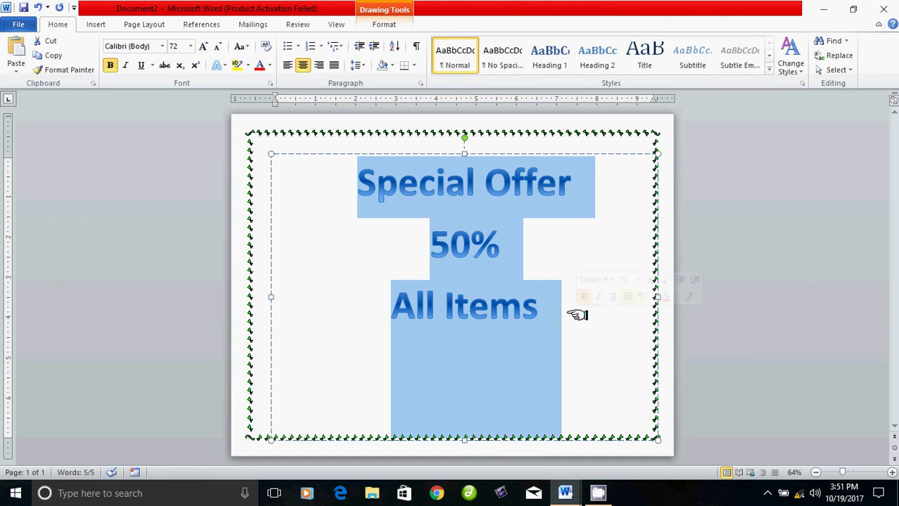
{"action": "left_click", "coordinate": [178, 46]}
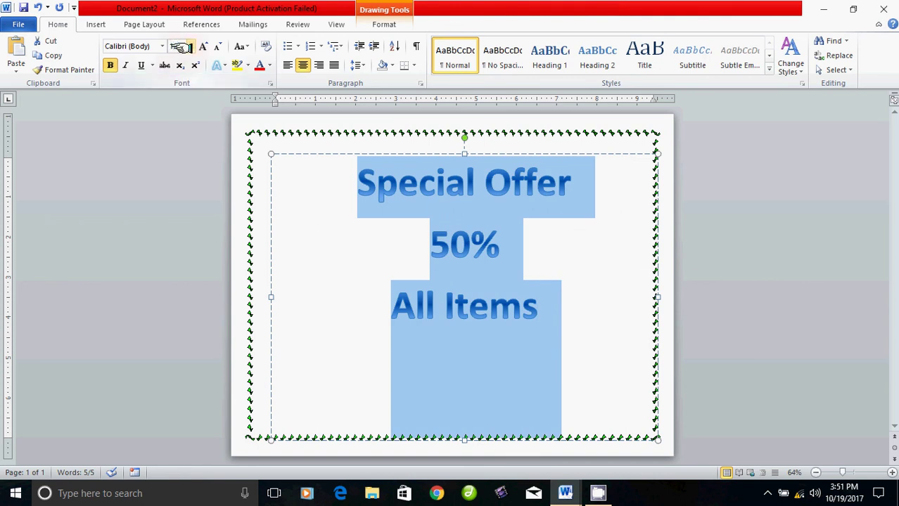
{"action": "type", "text": "120"}
{"action": "key", "text": "Return"}
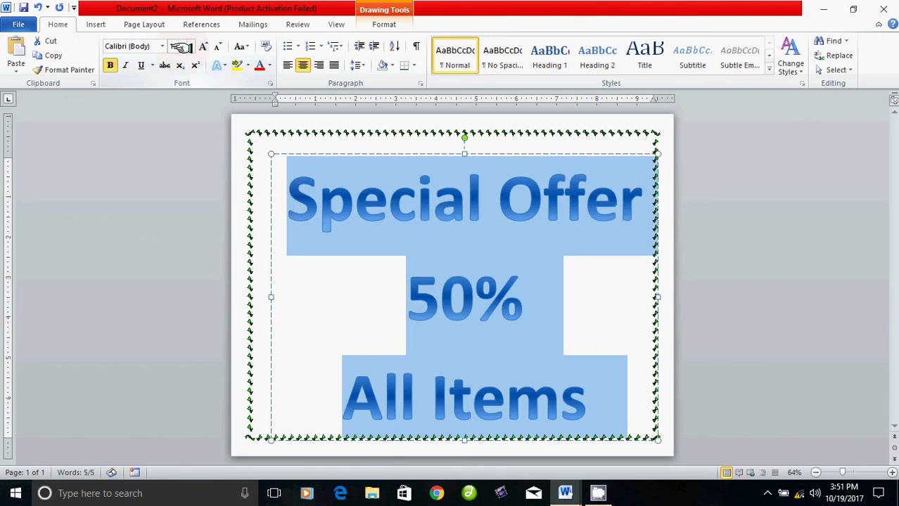
Step: Reselect the WordArt box and nudge it up and left inside the green border
{"action": "left_click", "coordinate": [566, 298]}
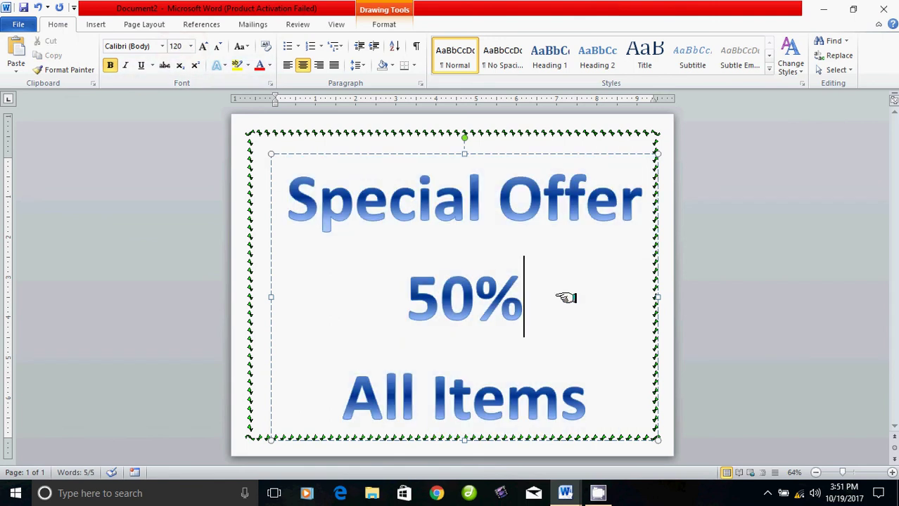
{"action": "left_click", "coordinate": [813, 292]}
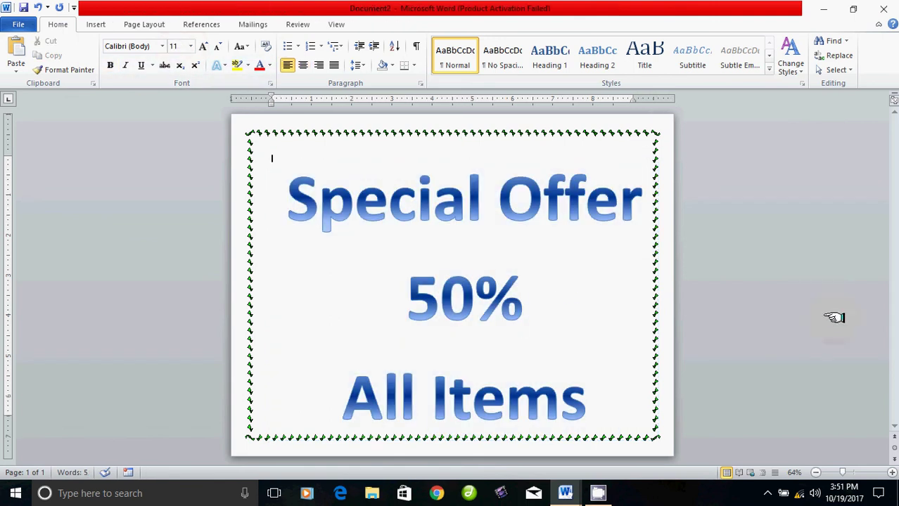
{"action": "left_click", "coordinate": [436, 211]}
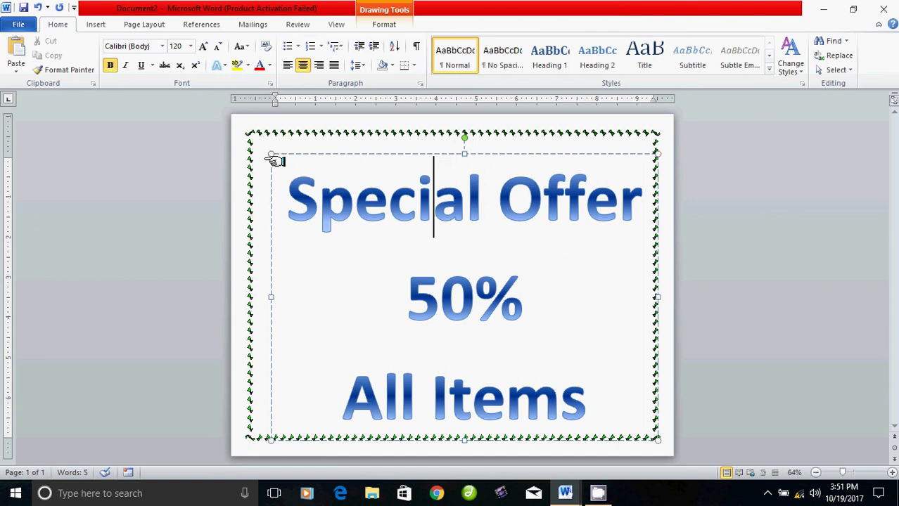
{"action": "left_click_drag", "start_coordinate": [301, 154], "coordinate": [295, 149]}
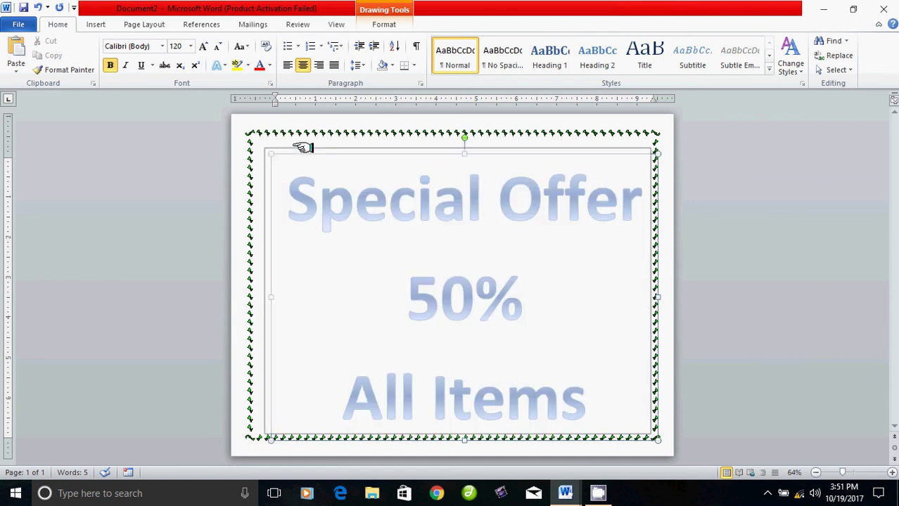
{"action": "left_click_drag", "start_coordinate": [304, 148], "coordinate": [304, 143]}
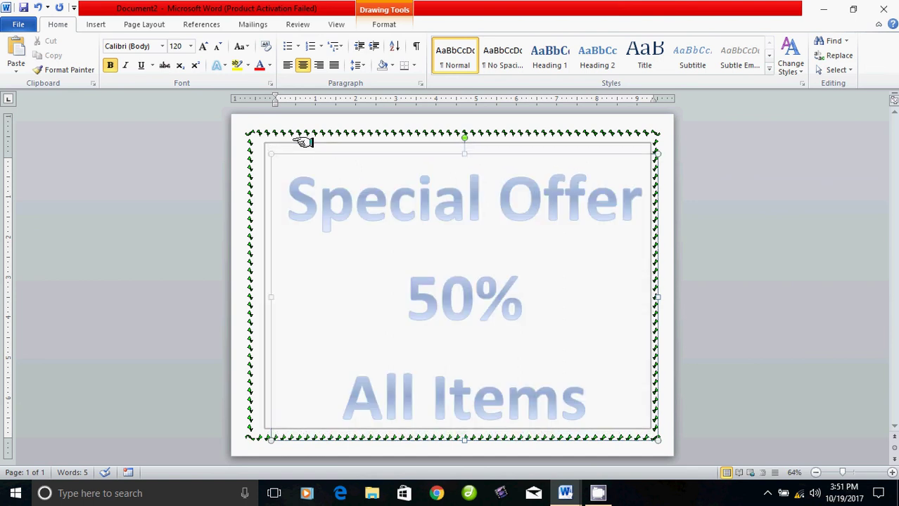